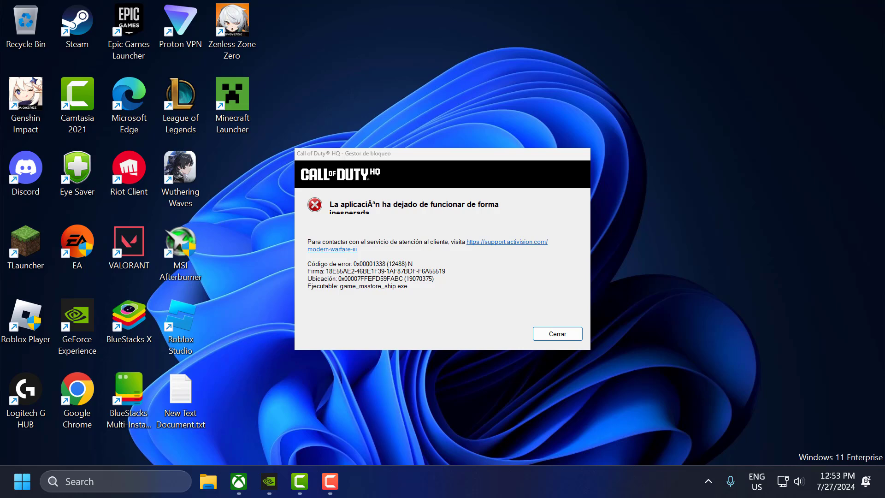
Dismiss the Call of Duty HQ crash report for error 0x00001338 from the keyboard
click(77, 396)
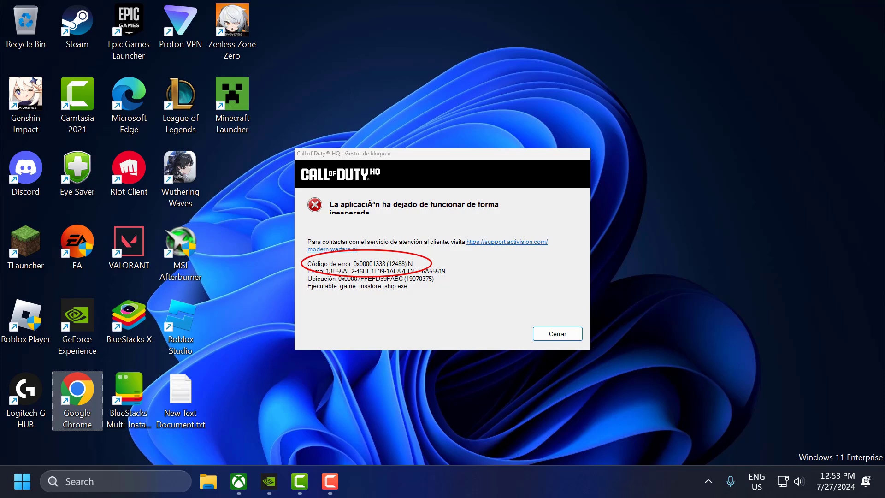
key(Return)
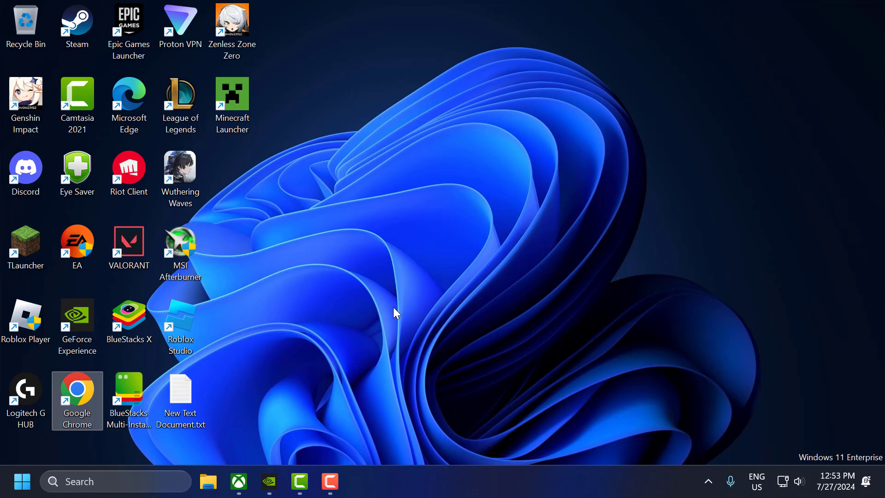
click(243, 479)
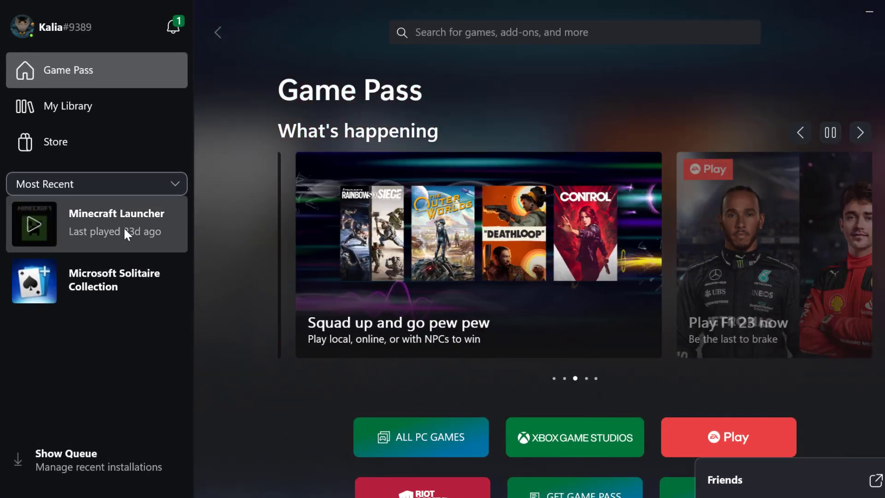
click(123, 227)
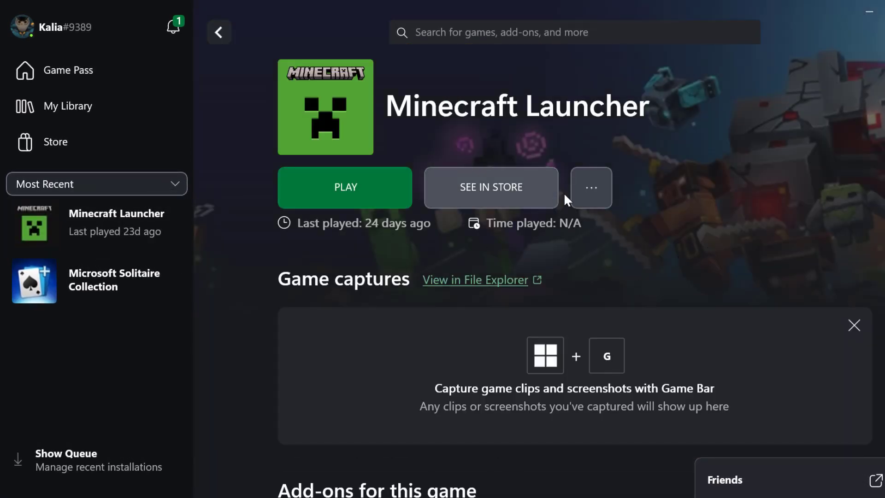
click(594, 185)
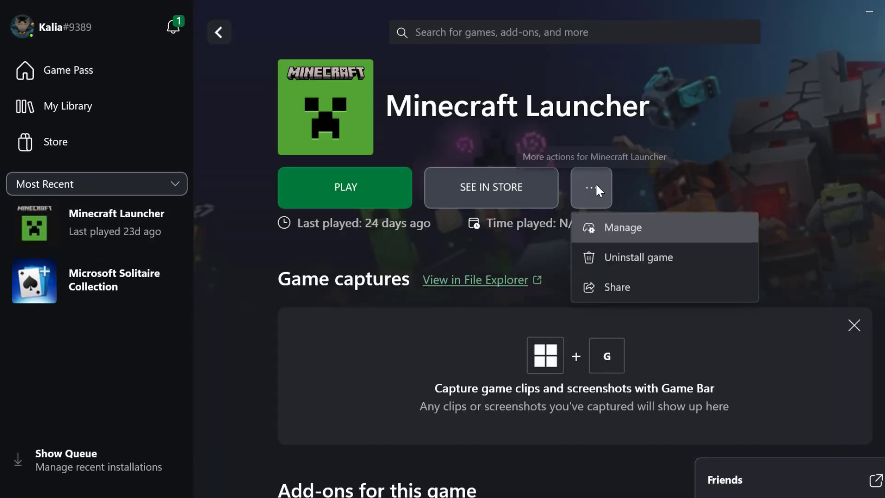
click(610, 229)
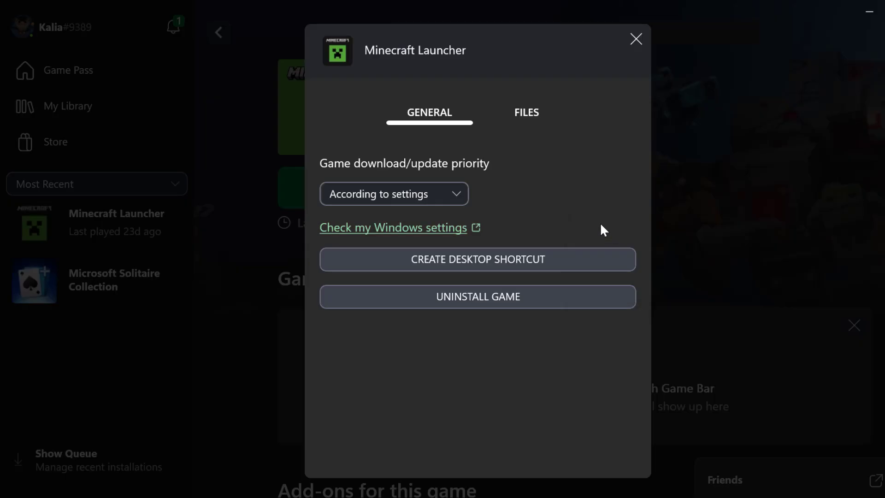
click(525, 115)
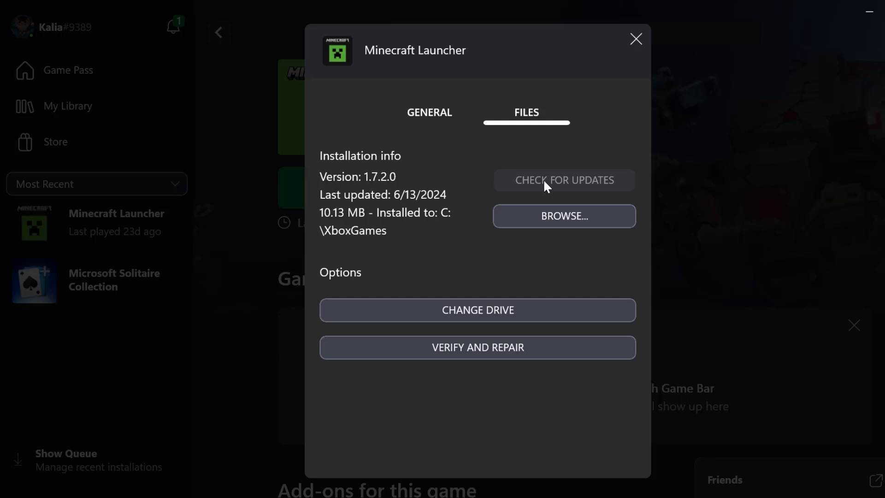
click(636, 39)
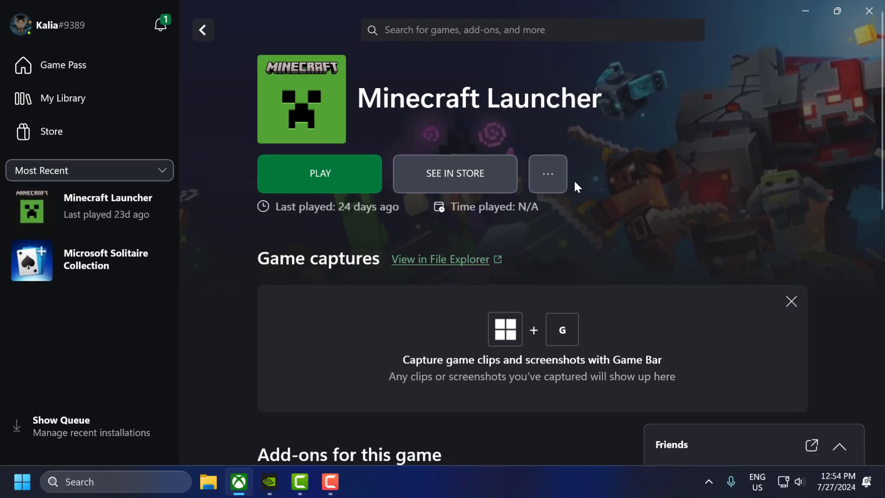
click(807, 13)
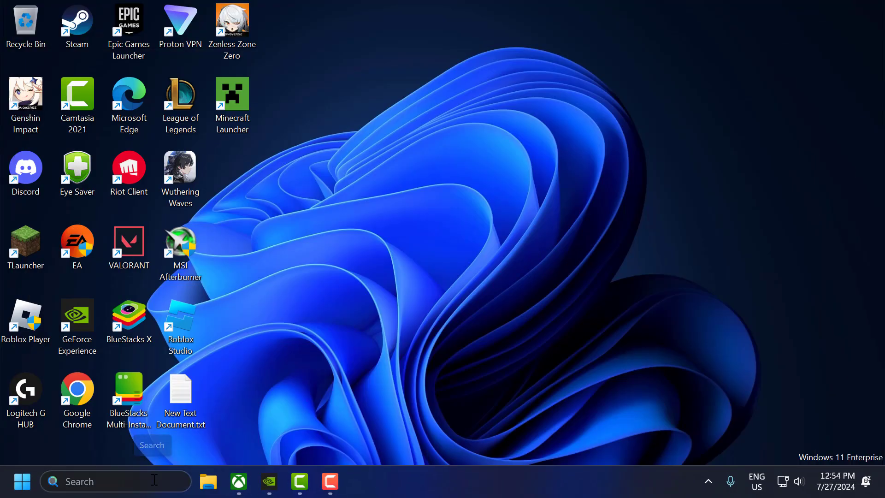
click(154, 480)
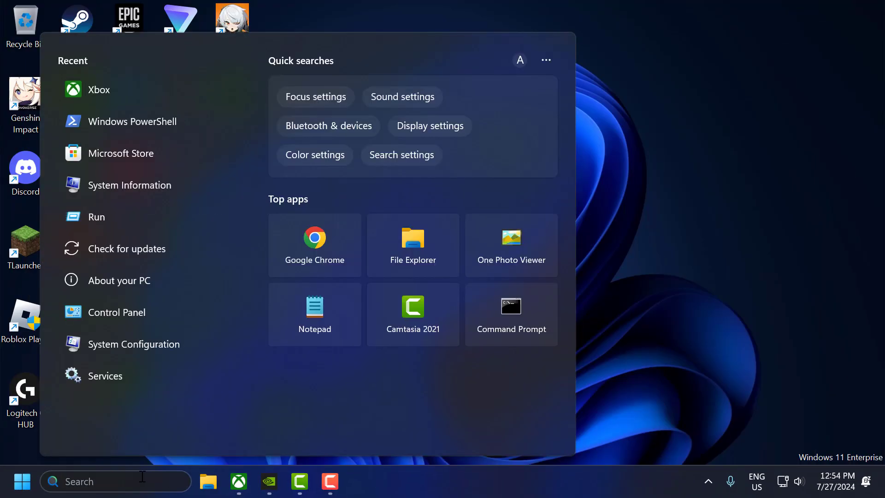
text(check for updates)
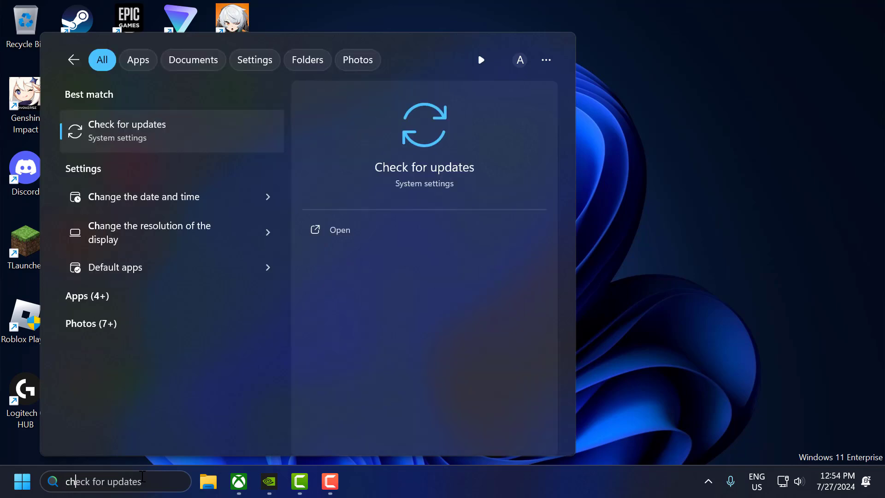
click(167, 143)
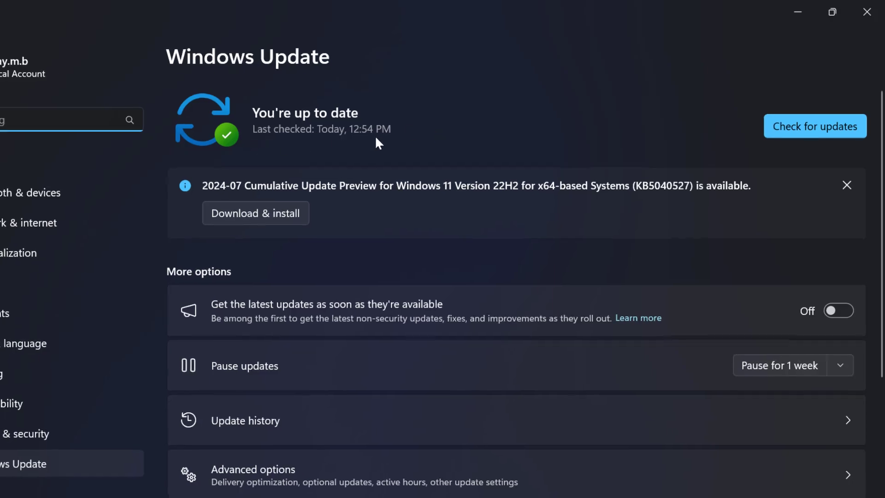
click(867, 12)
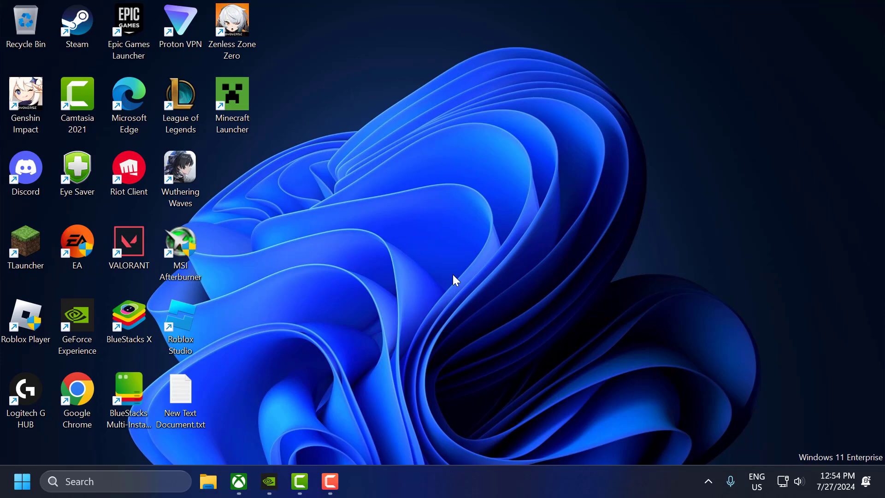
Run Verify and Repair on Minecraft Launcher's files in the Xbox app, then minimize the app
click(240, 481)
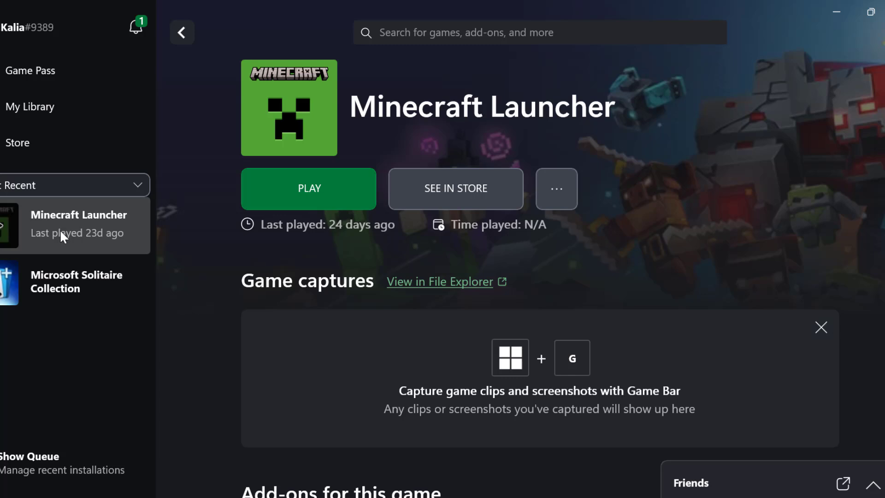
click(557, 194)
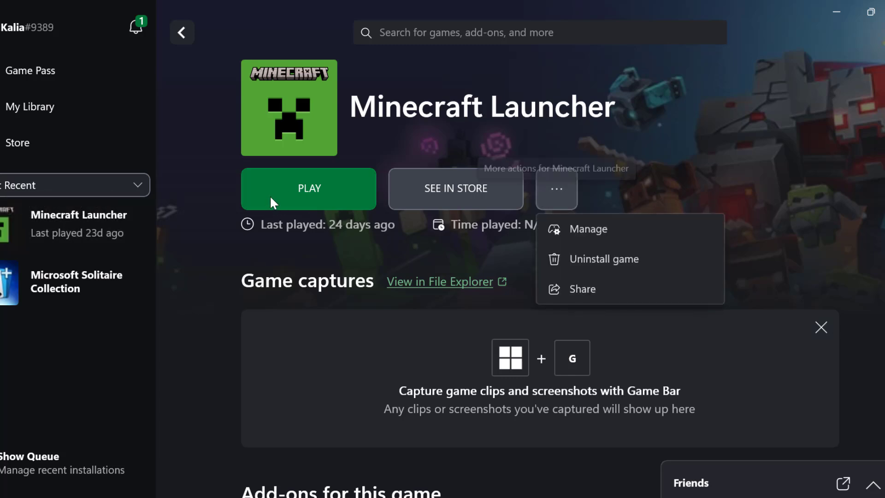
click(605, 230)
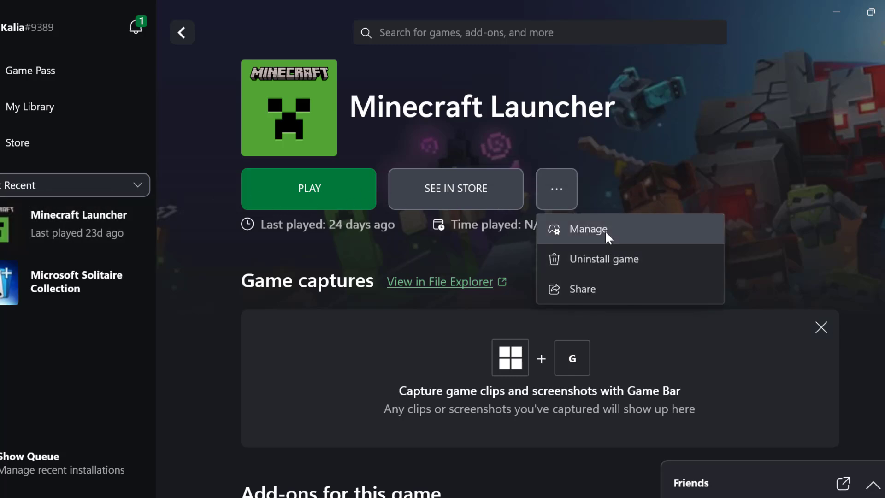
click(491, 113)
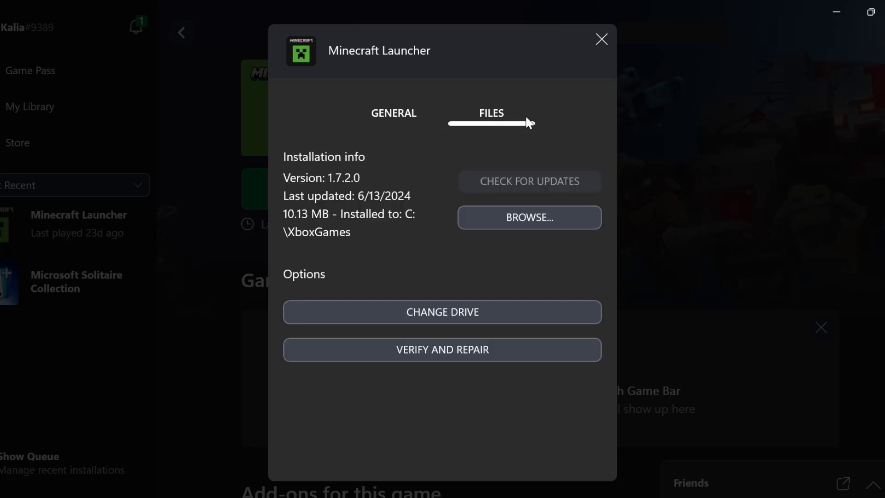
click(501, 358)
click(525, 316)
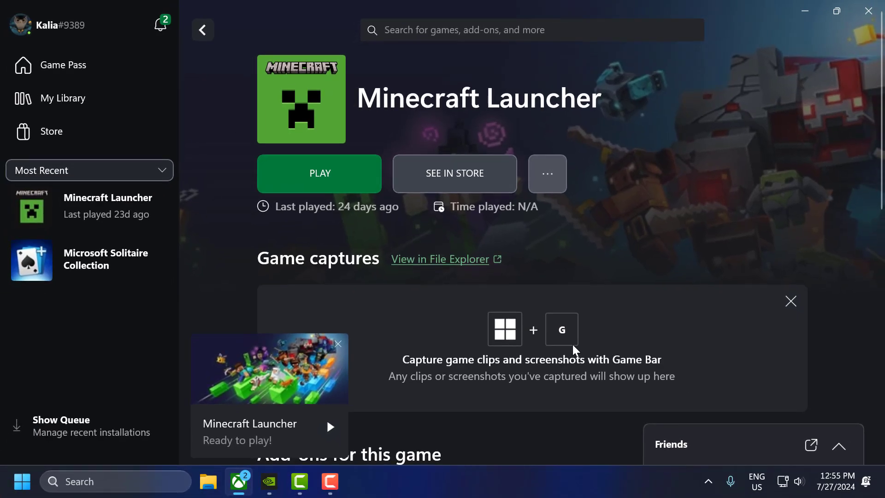
click(805, 11)
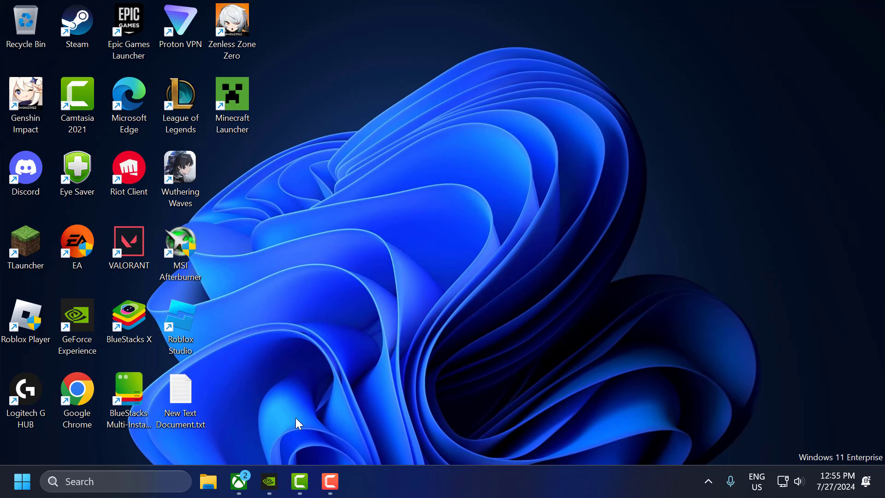
click(272, 490)
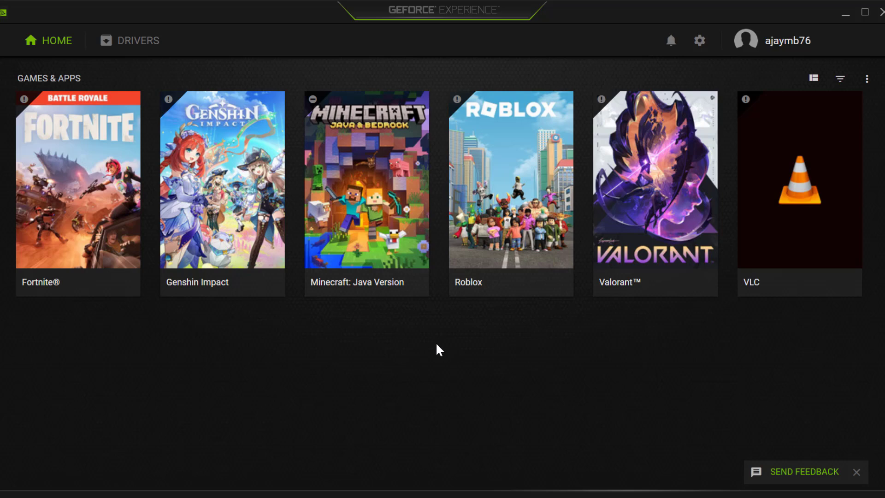
click(142, 51)
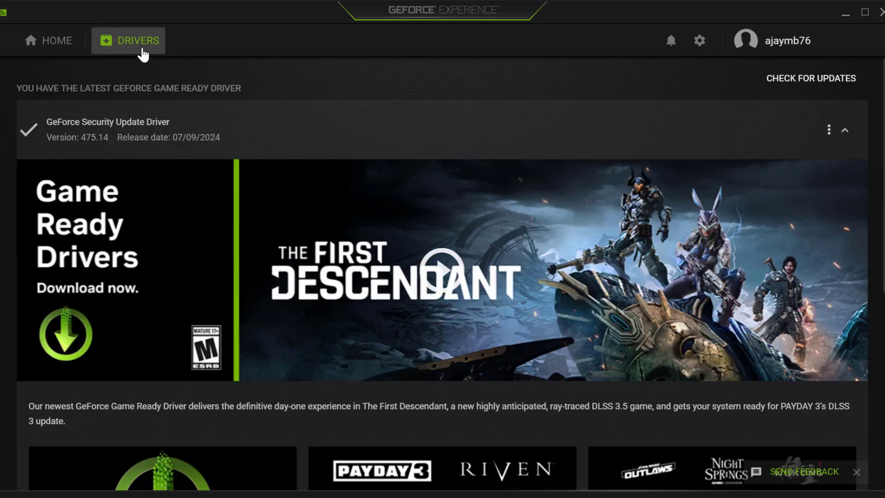
click(809, 78)
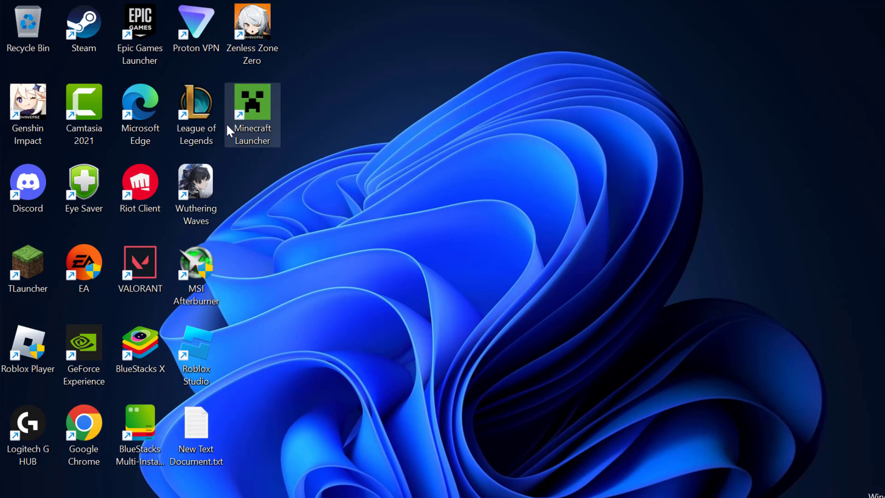
Run the Minecraft Launcher desktop shortcut as administrator
right_click(242, 121)
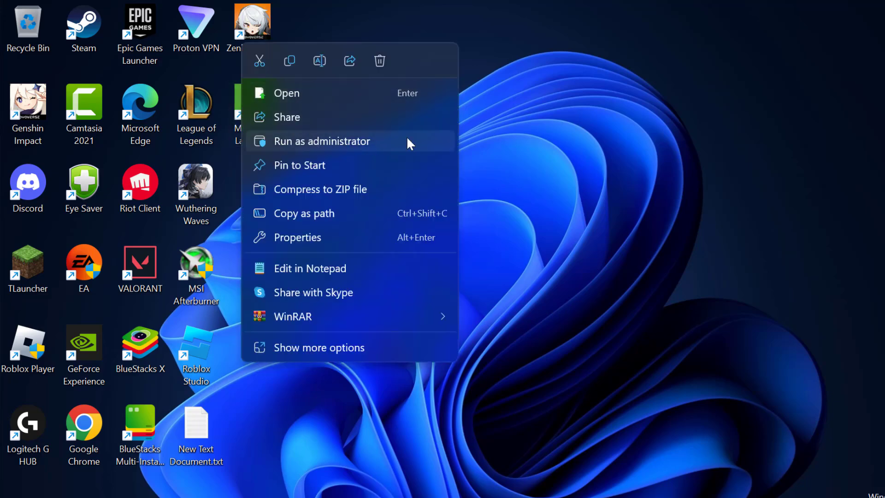
click(375, 144)
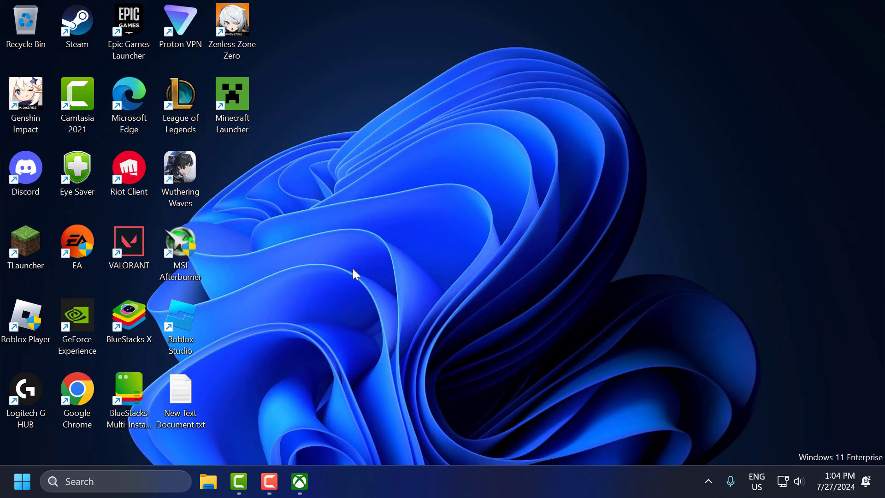
Review Minecraft Launcher's Manage options in the Xbox app, close them, and show the desktop
click(299, 481)
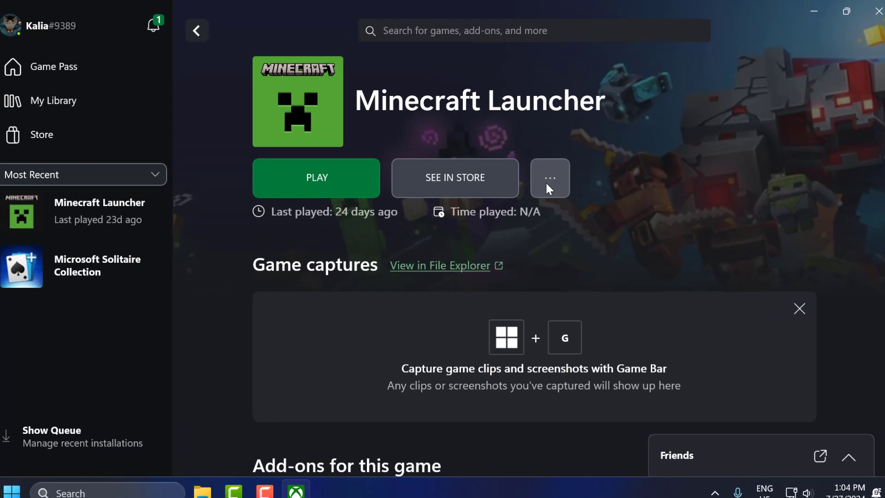
click(547, 173)
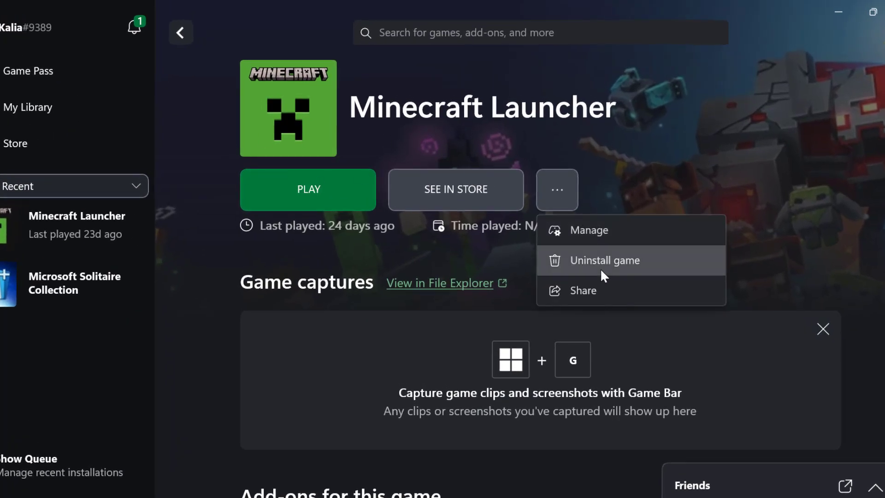
click(578, 233)
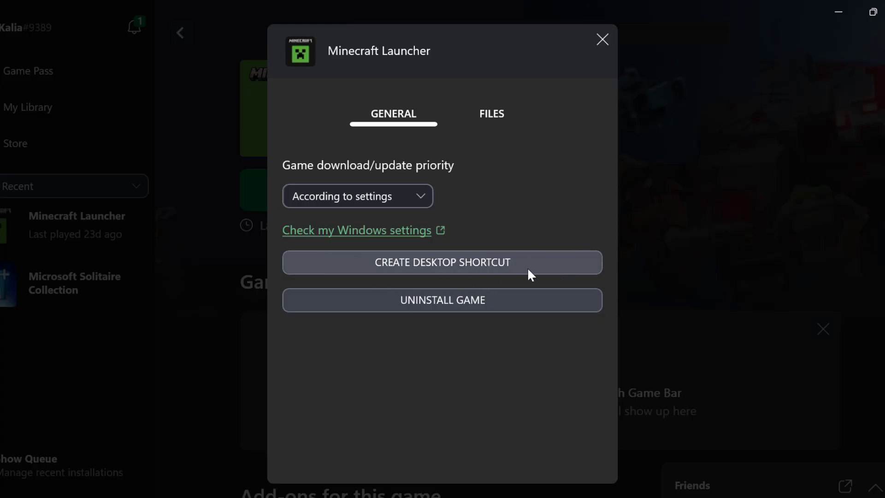
click(602, 40)
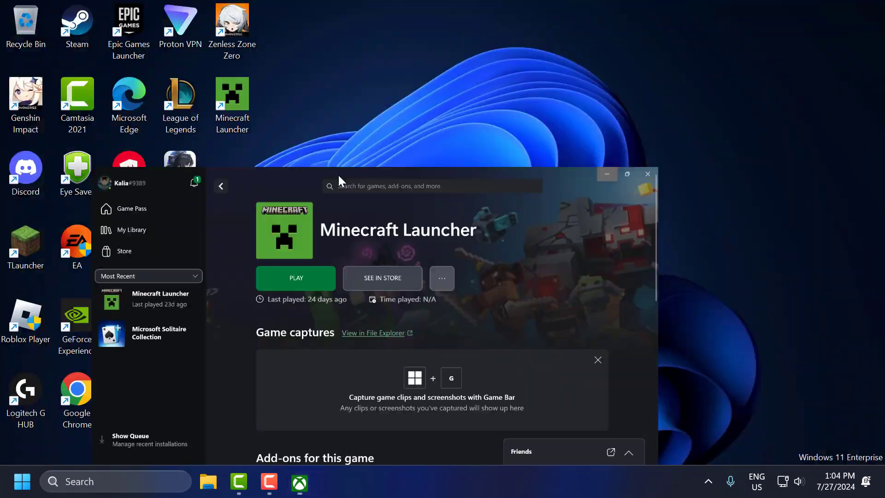
key(super+d)
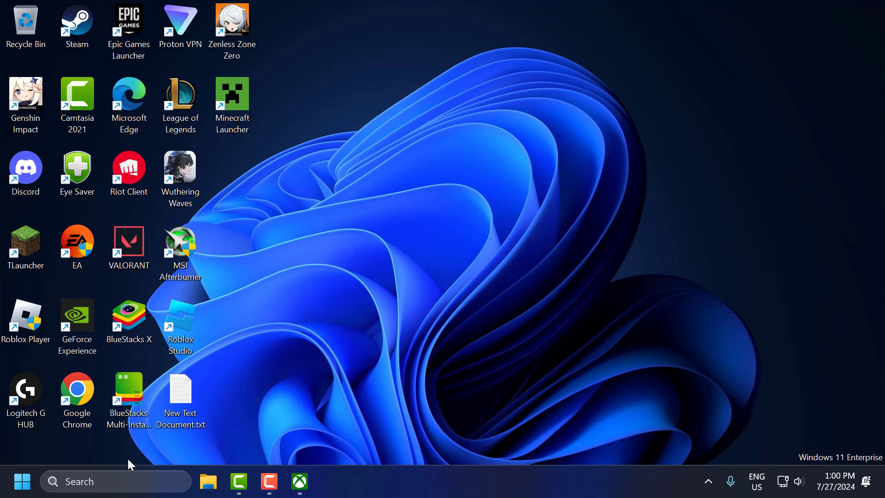
Turn off 'Allow your controller to open Game Bar' under Settings > Gaming > Game Bar
click(106, 484)
text(s)
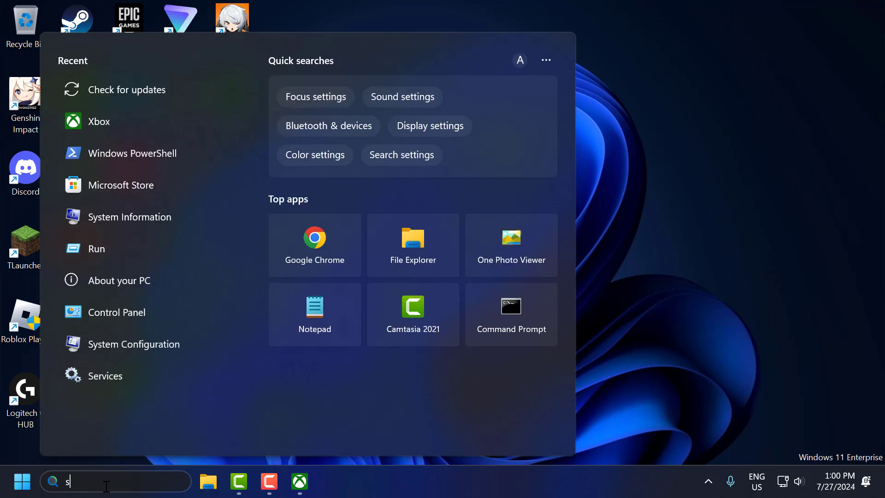
text(ettings)
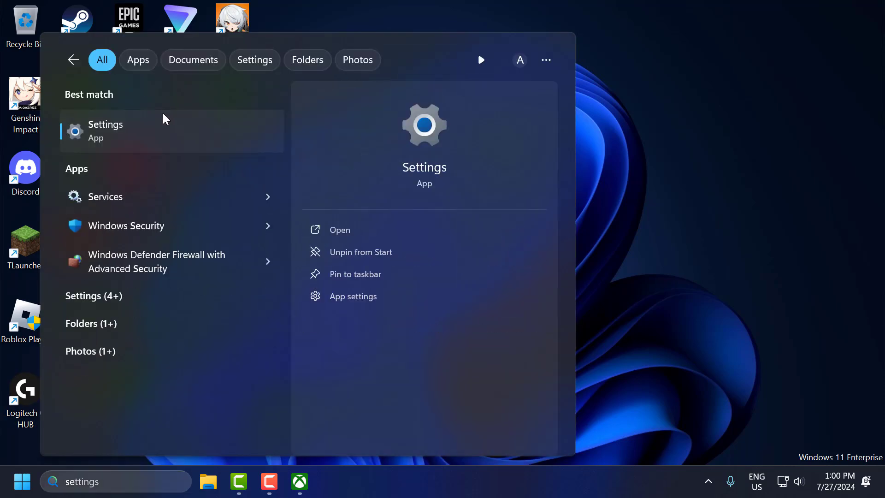
click(166, 120)
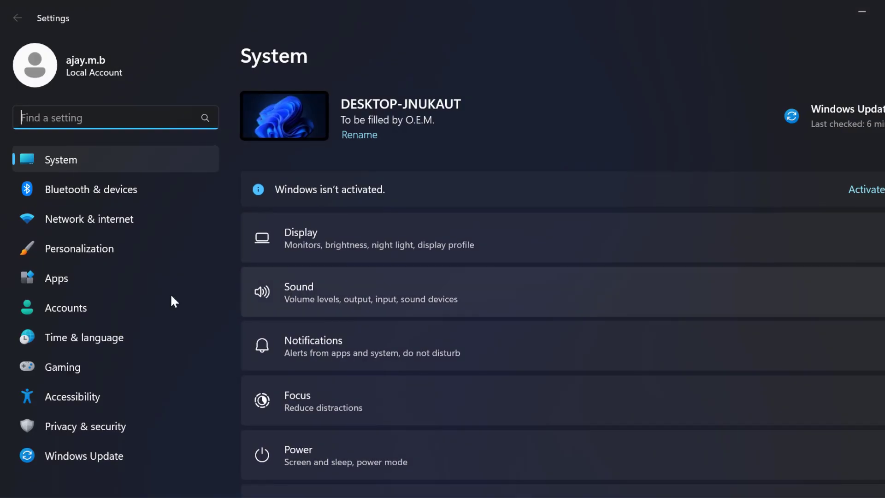
click(62, 366)
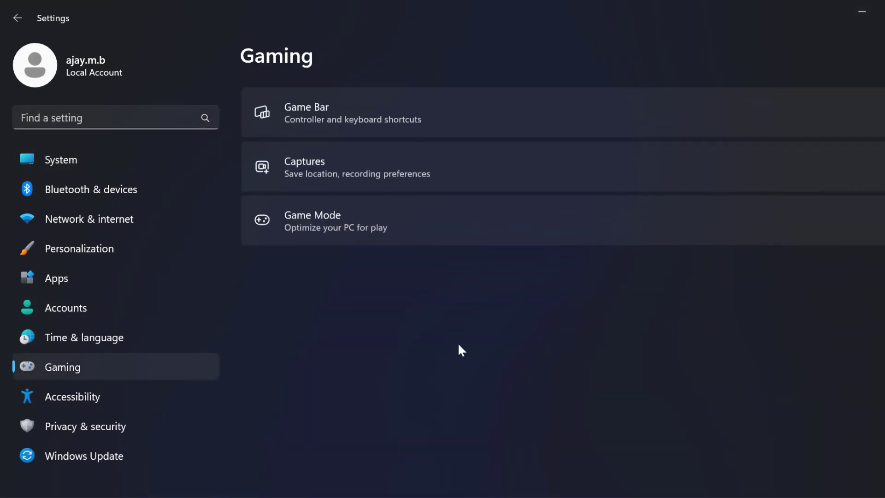
click(311, 114)
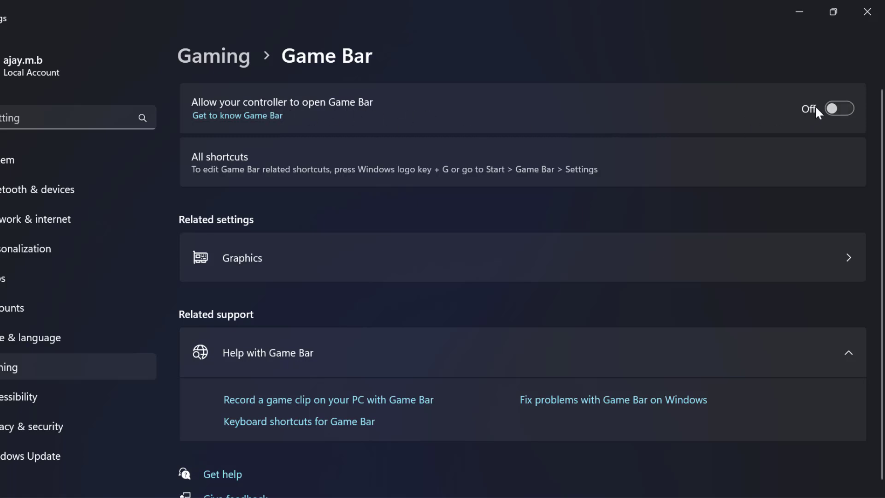
click(841, 110)
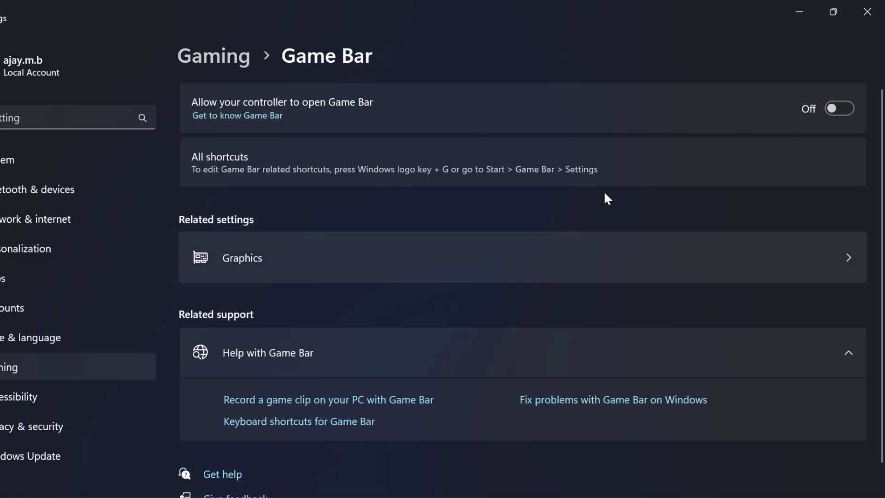
click(858, 12)
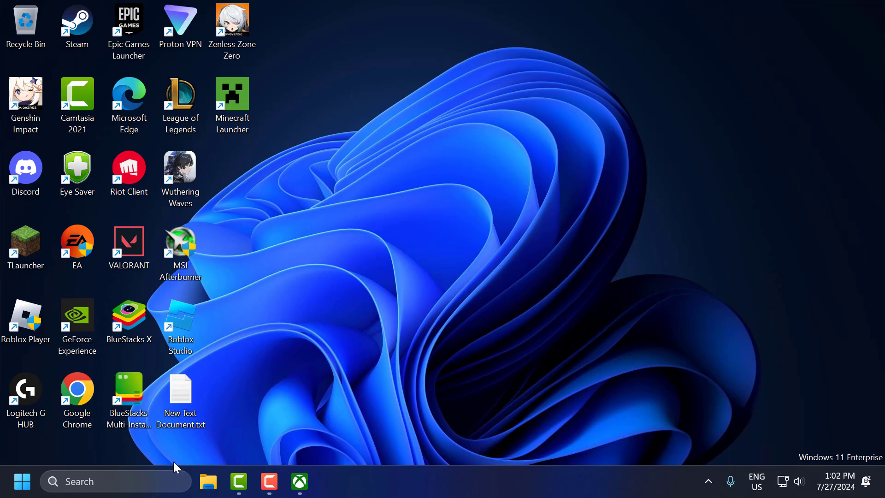
In System Configuration Services, hide Microsoft services, disable all the rest, apply, and exit without restarting
click(138, 479)
text(msc)
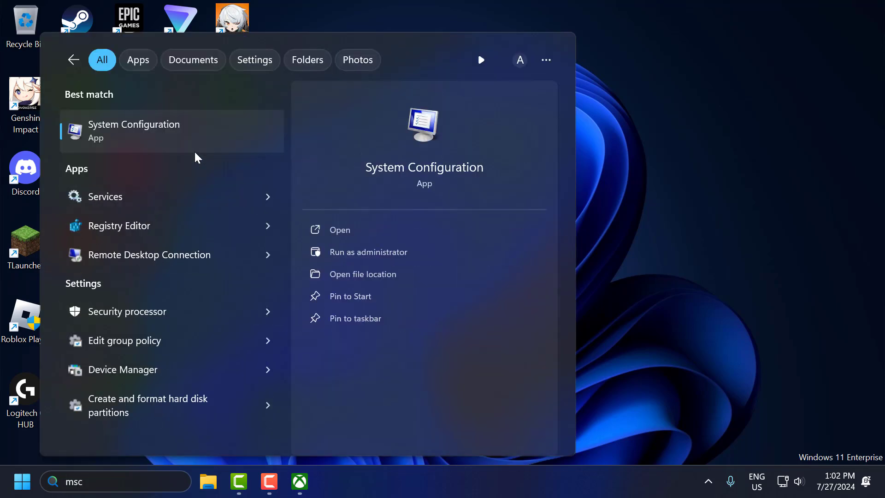
click(204, 134)
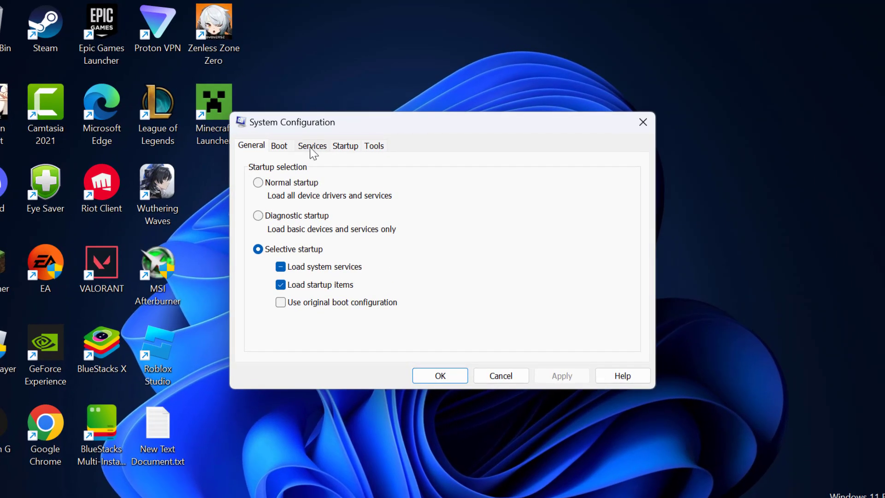
click(312, 146)
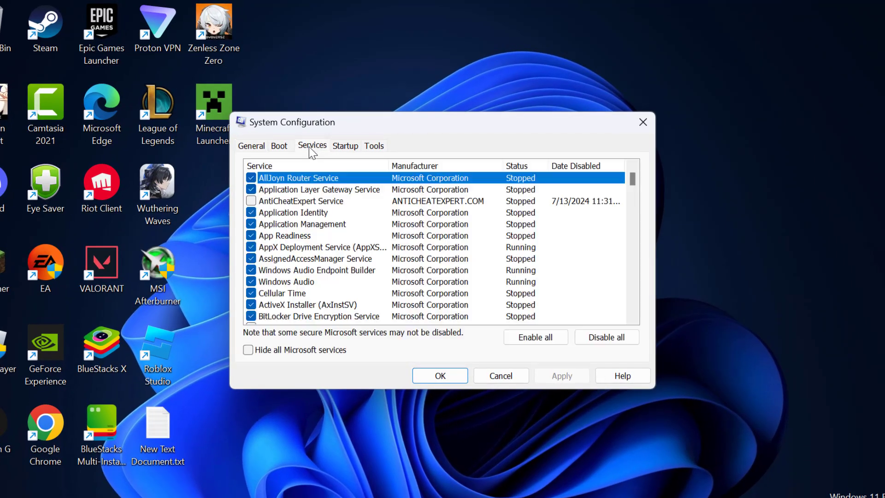
click(250, 350)
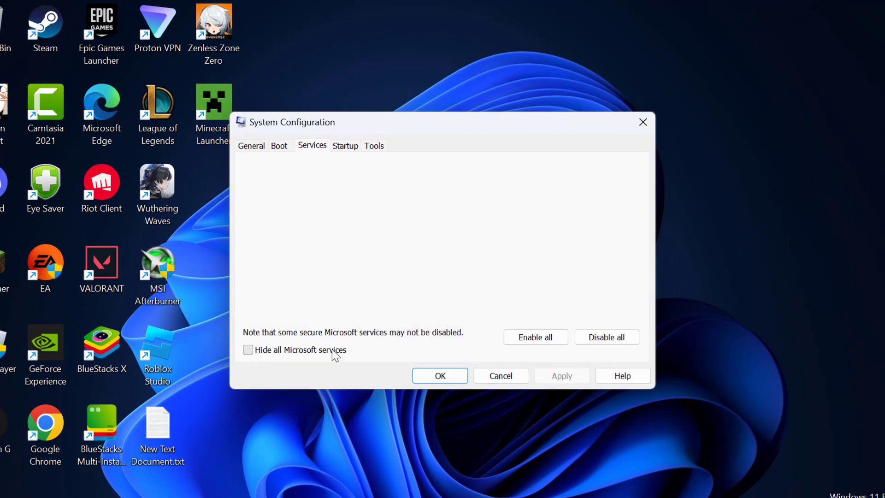
scroll(486, 260, down, 2)
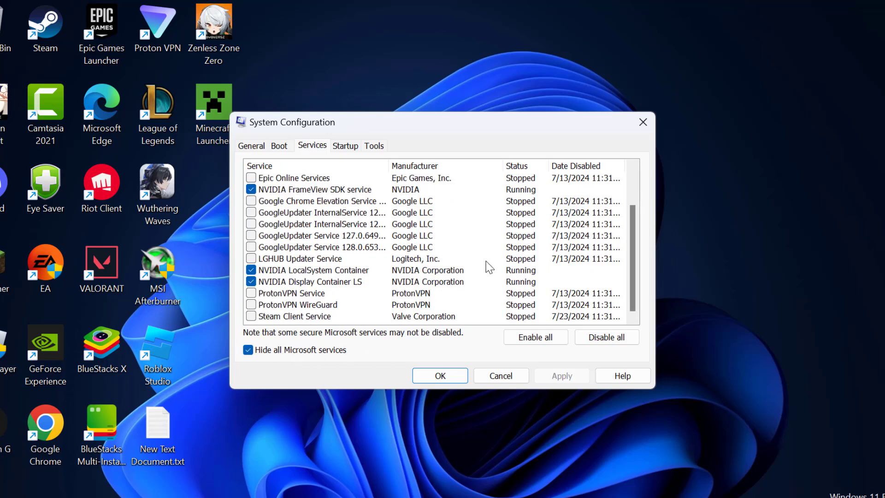
click(600, 342)
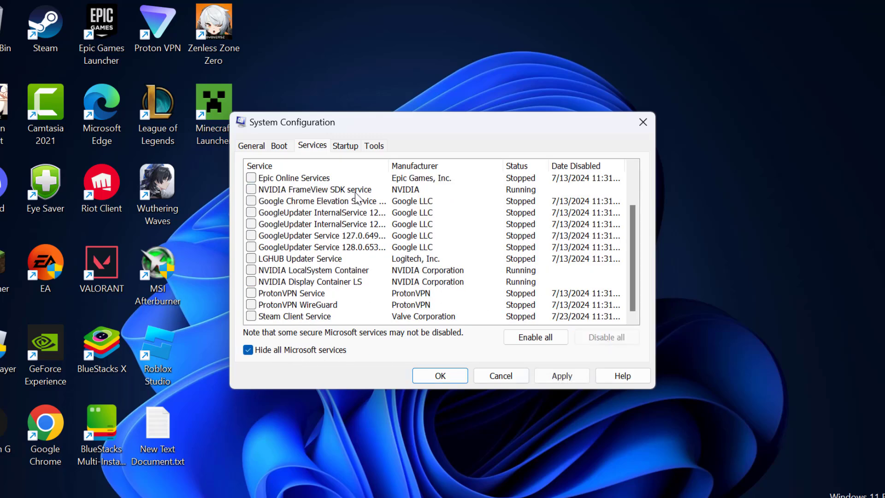
click(570, 382)
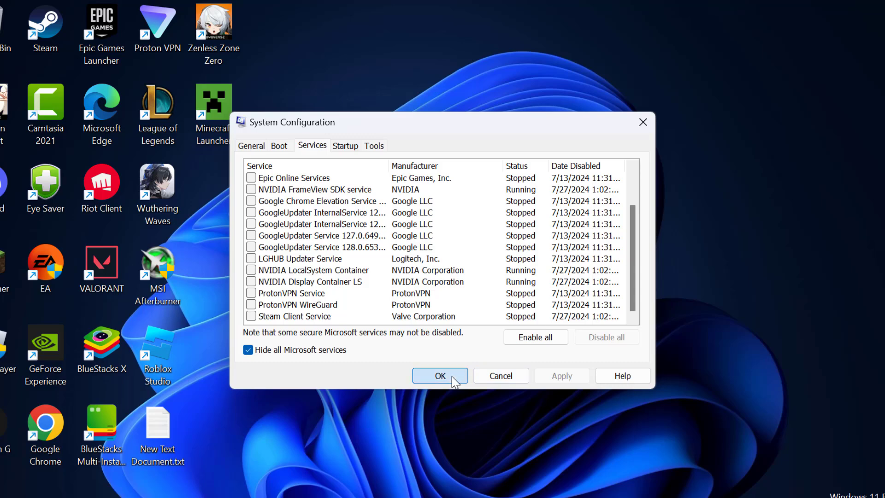
click(452, 376)
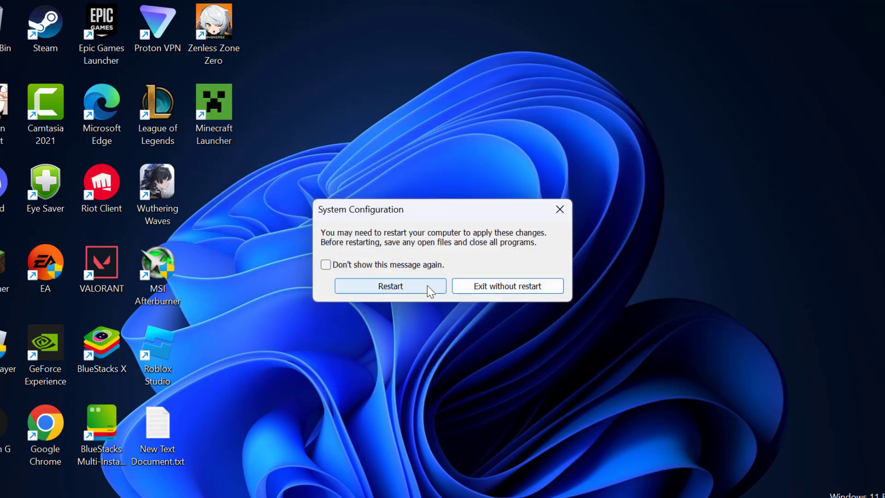
click(461, 286)
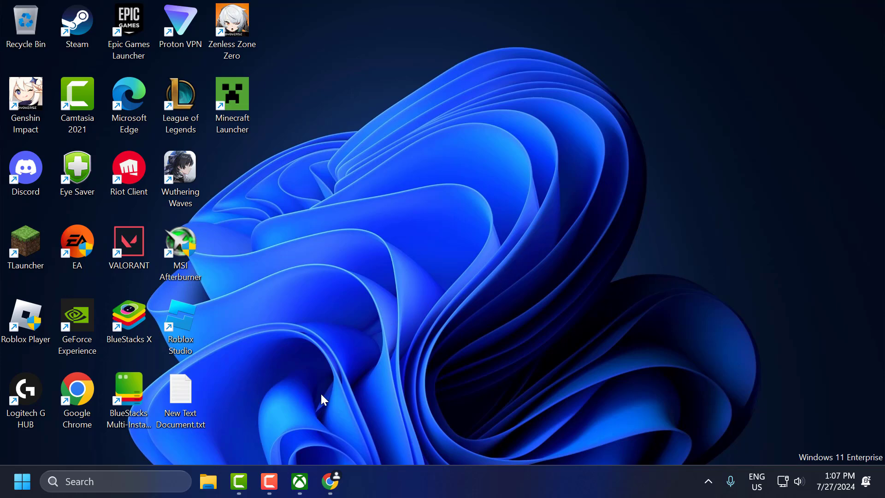
click(300, 481)
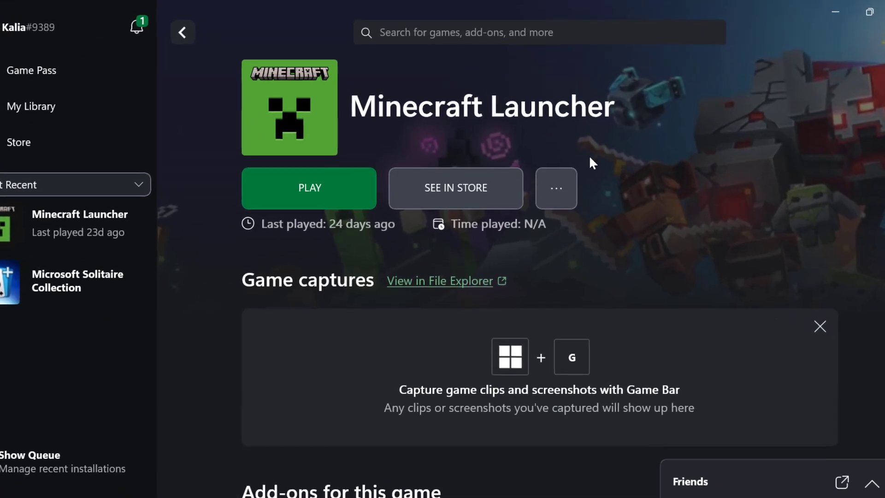
click(561, 188)
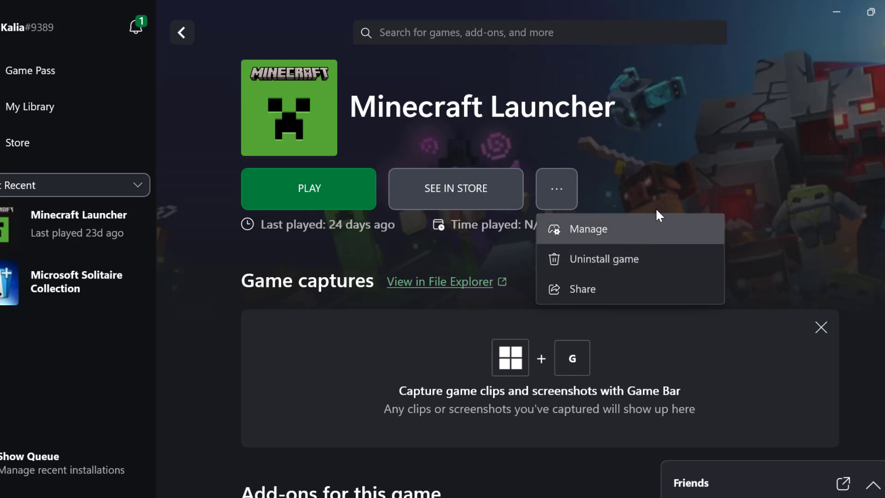
click(661, 184)
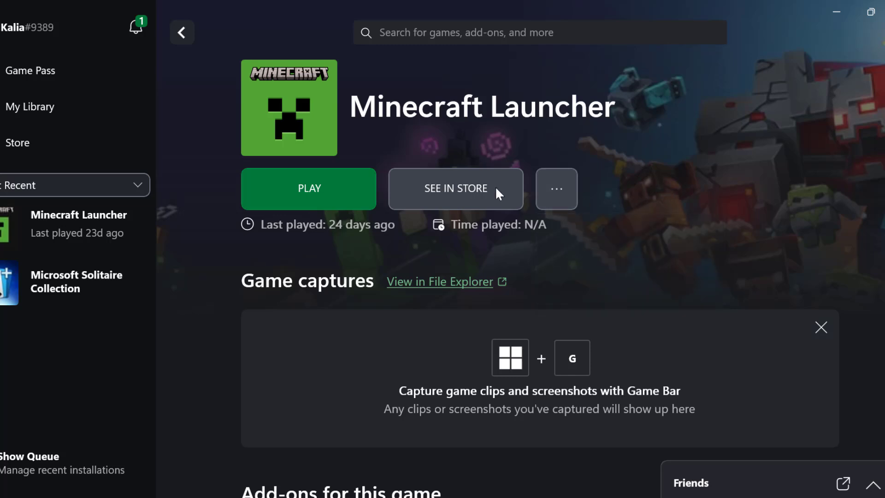
click(871, 12)
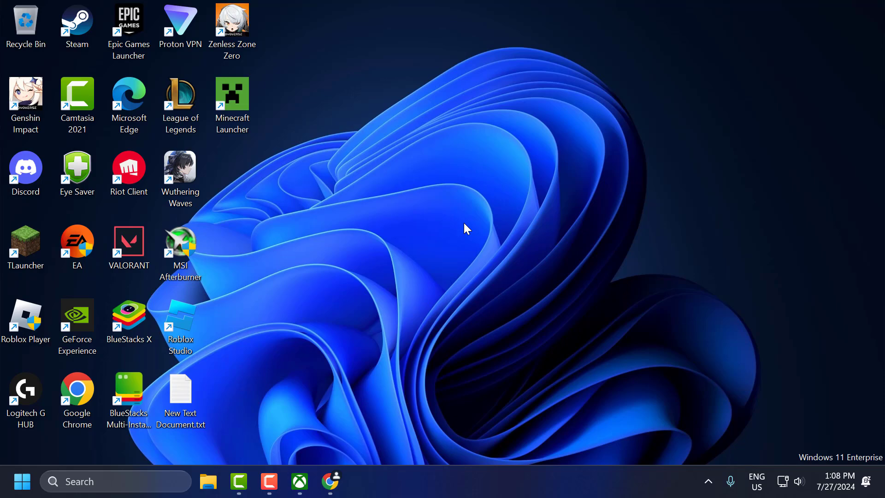
Switch to Chrome showing the Call of Duty: Modern Warfare III PC minimum requirements page
click(329, 482)
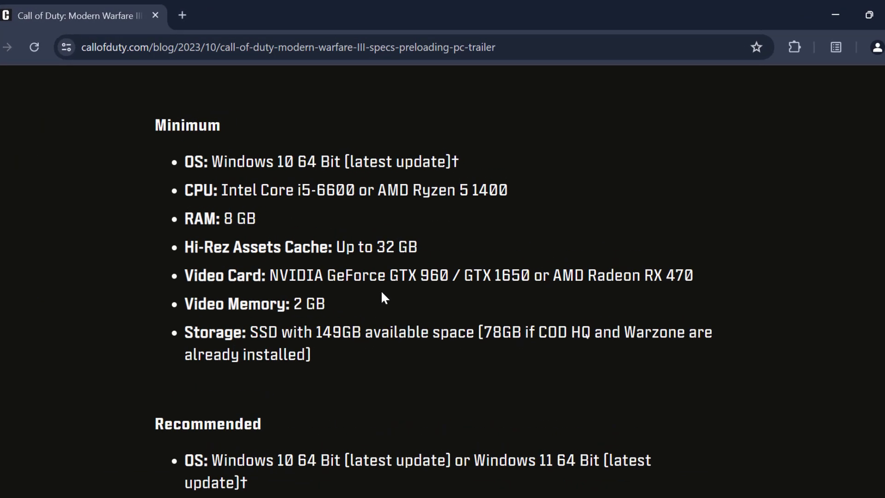